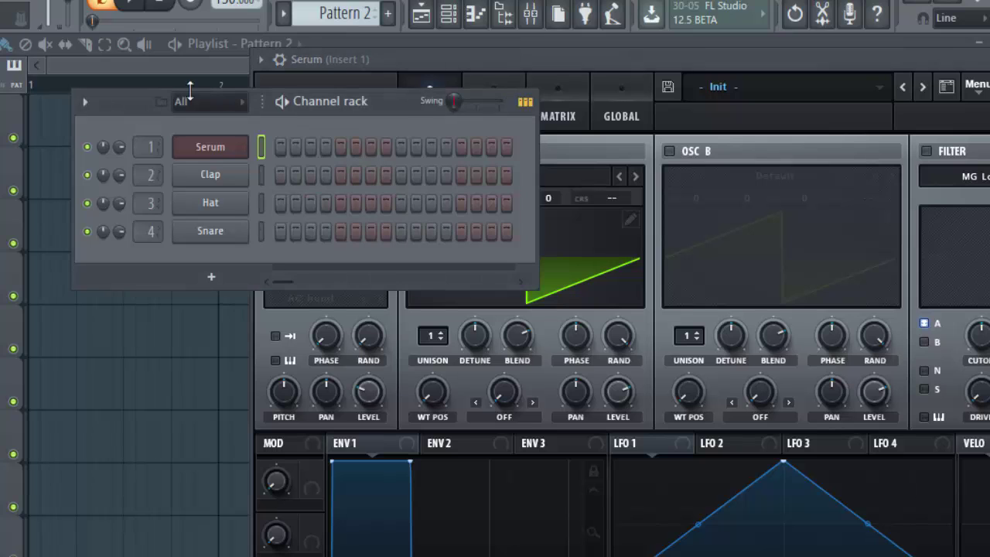
Turn off oscillator A and enable the noise oscillator in the Init Serum patch
left_click_drag(402, 113, 355, 154)
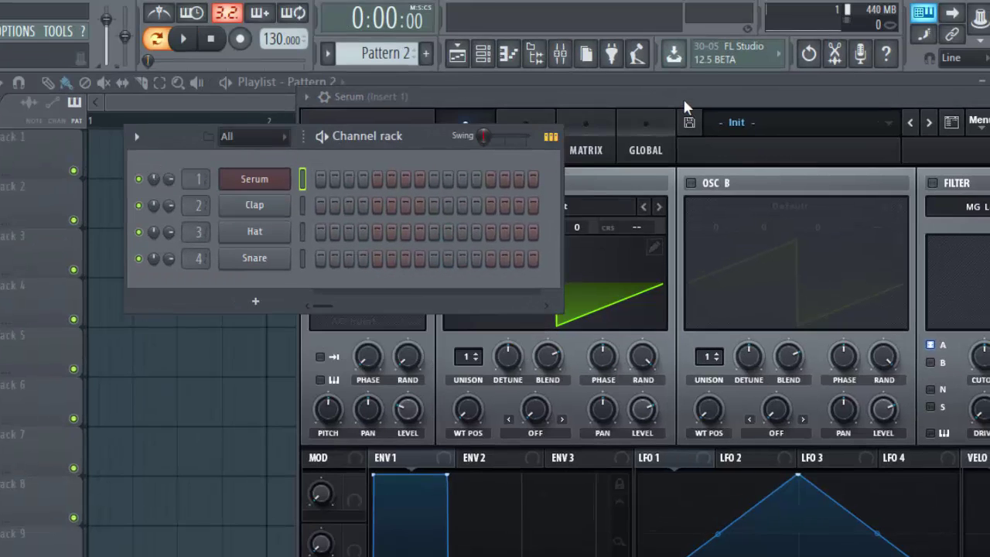
left_click(655, 107)
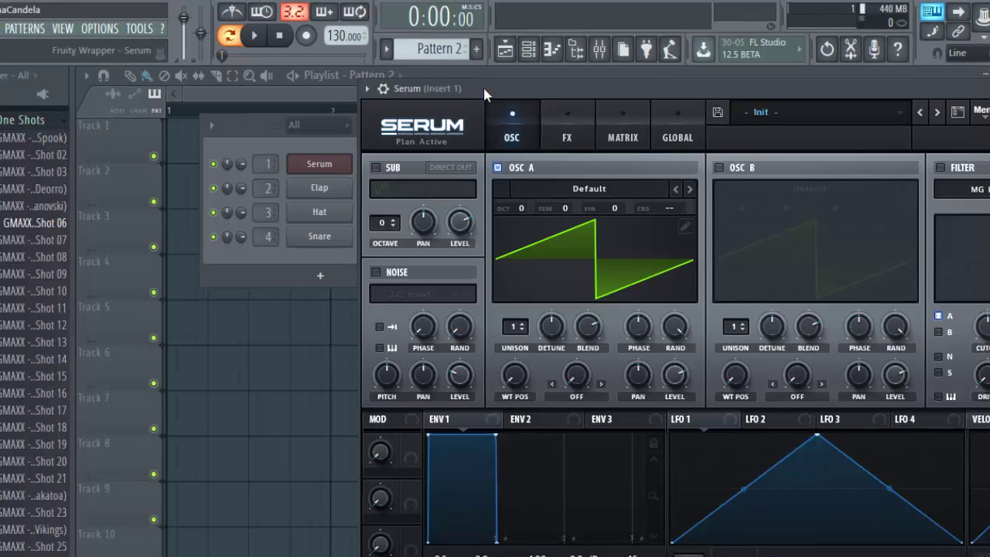
left_click_drag(482, 85, 310, 65)
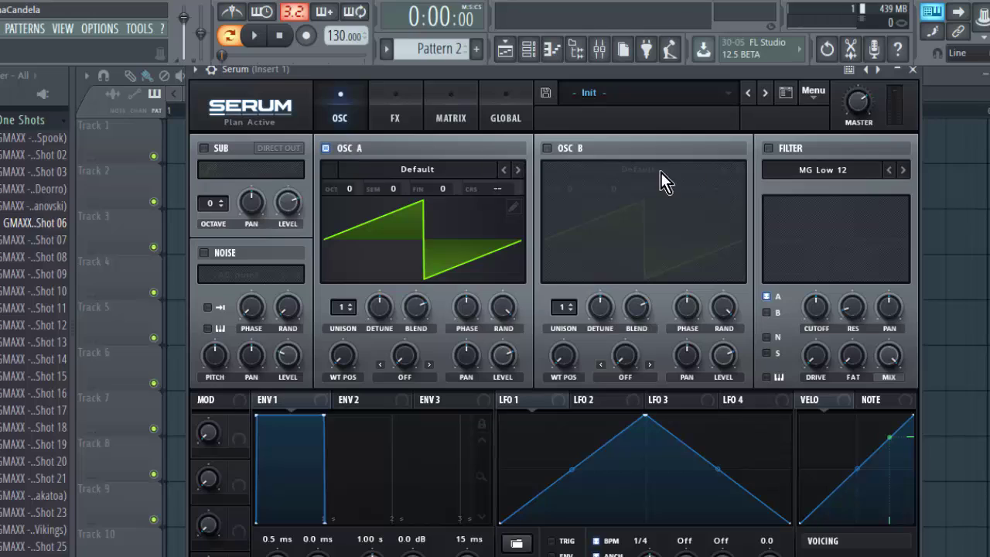
left_click(325, 148)
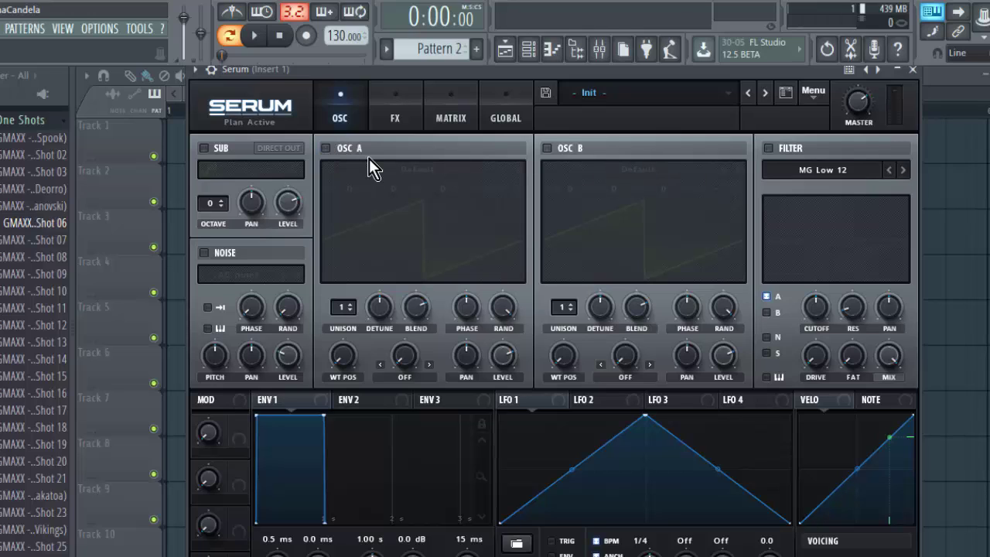
left_click(205, 253)
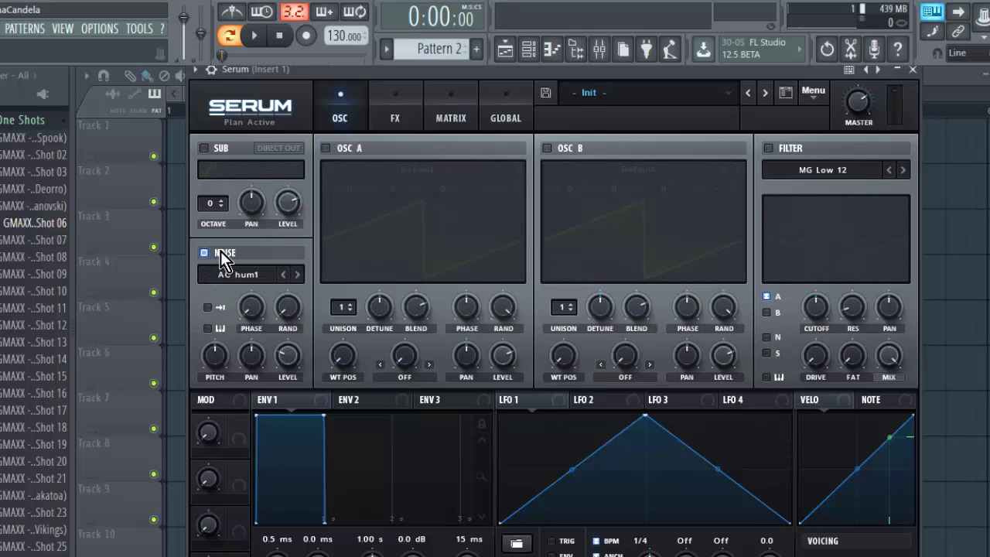
left_click_drag(437, 64, 663, 78)
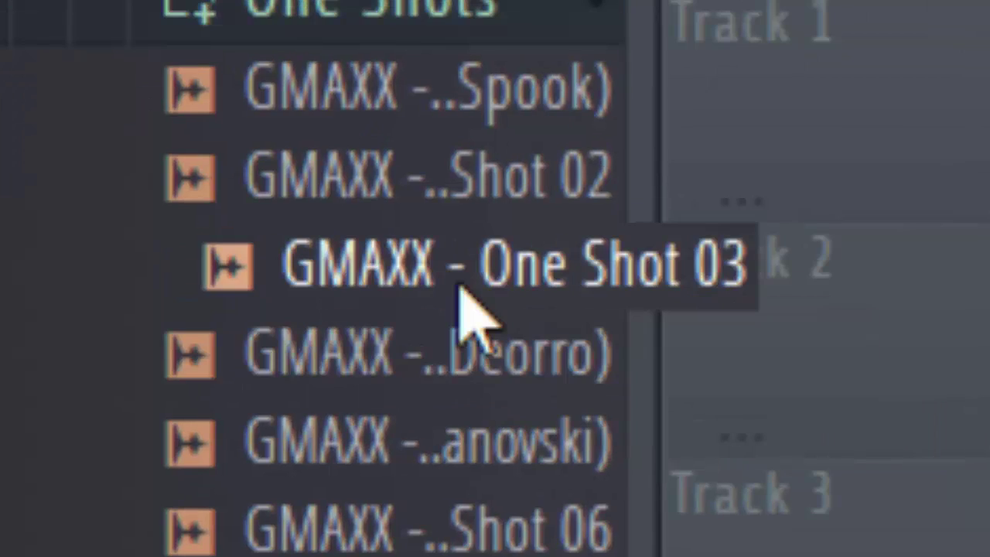
Open the GMAXX - One Shot 06 sample in the Edison audio editor and detect its pitch regions
left_click_drag(475, 534, 481, 551)
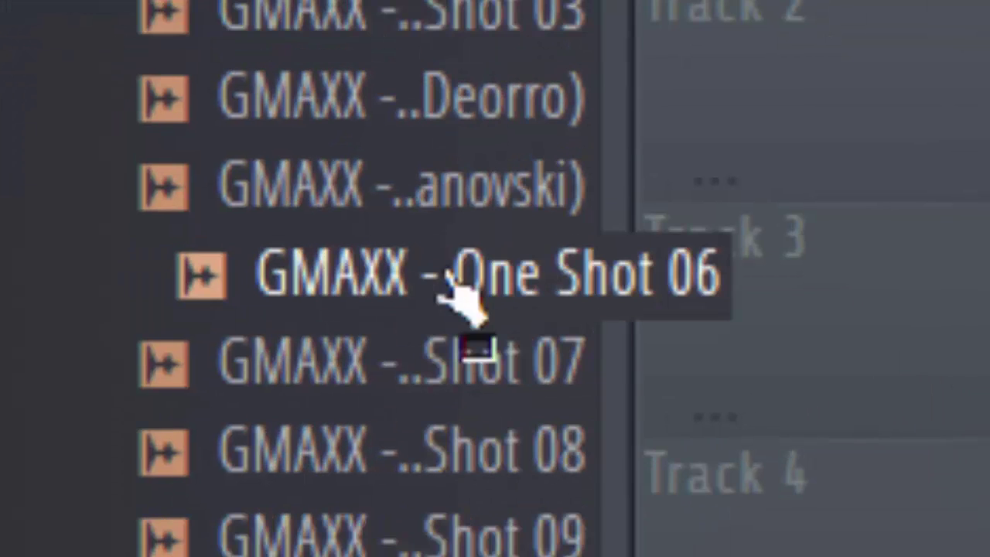
left_click_drag(462, 300, 462, 303)
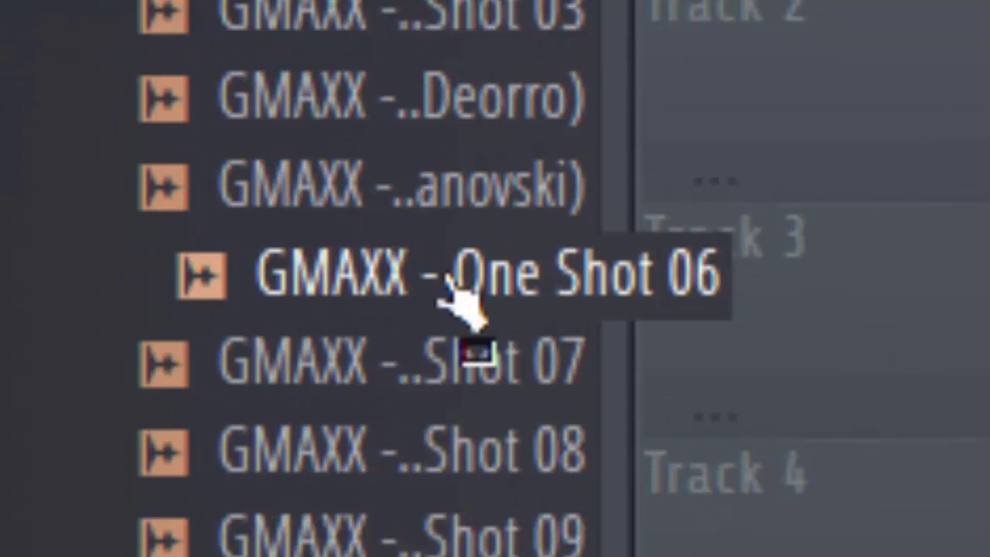
right_click(460, 300)
left_click(440, 177)
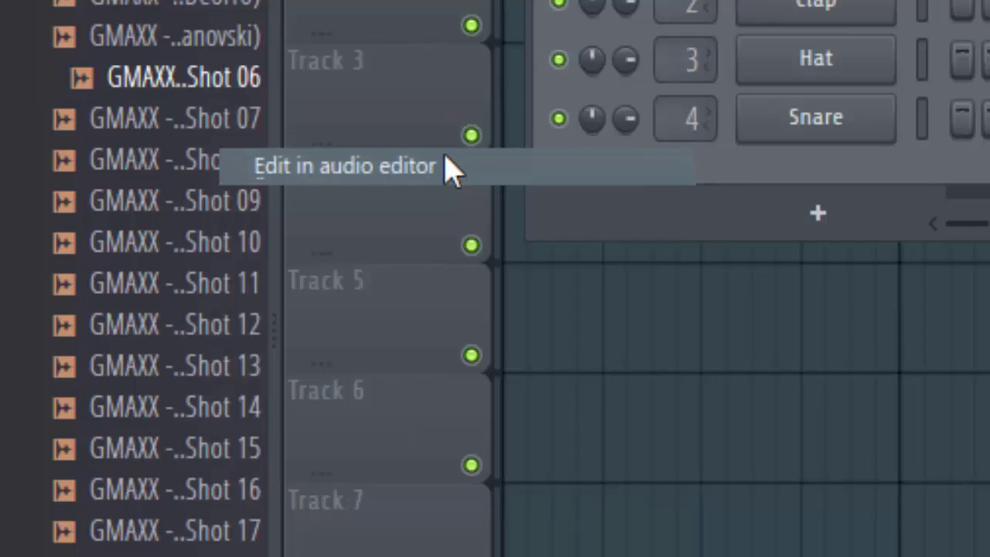
left_click(190, 93)
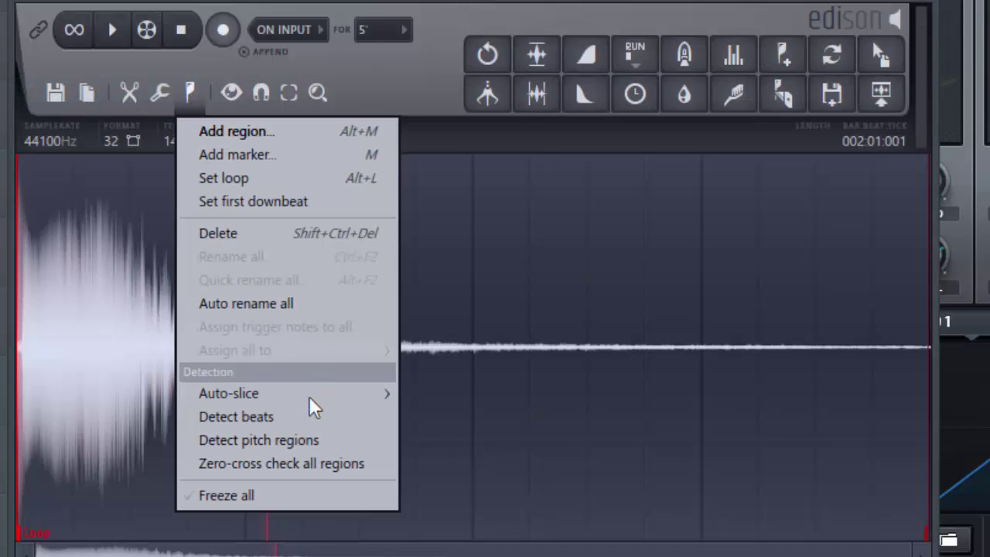
left_click(308, 439)
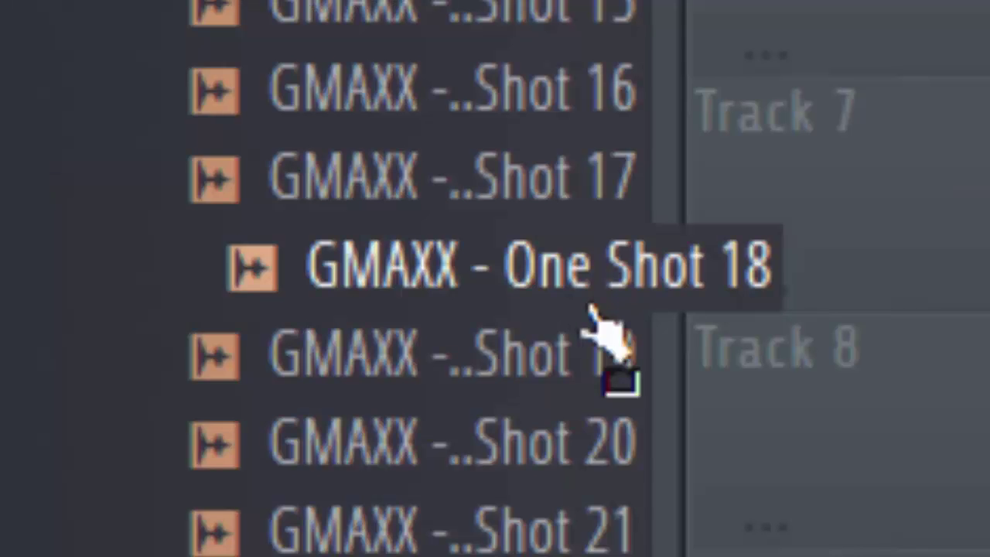
Open the GMAXX - One Shot 18 sample in Edison, detect its pitch regions and close the editor
right_click(638, 290)
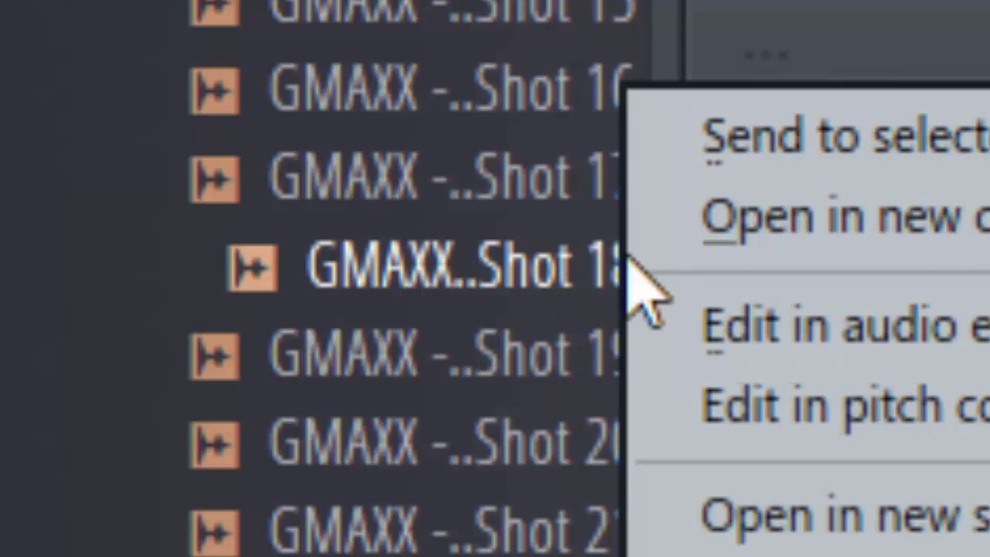
left_click(966, 326)
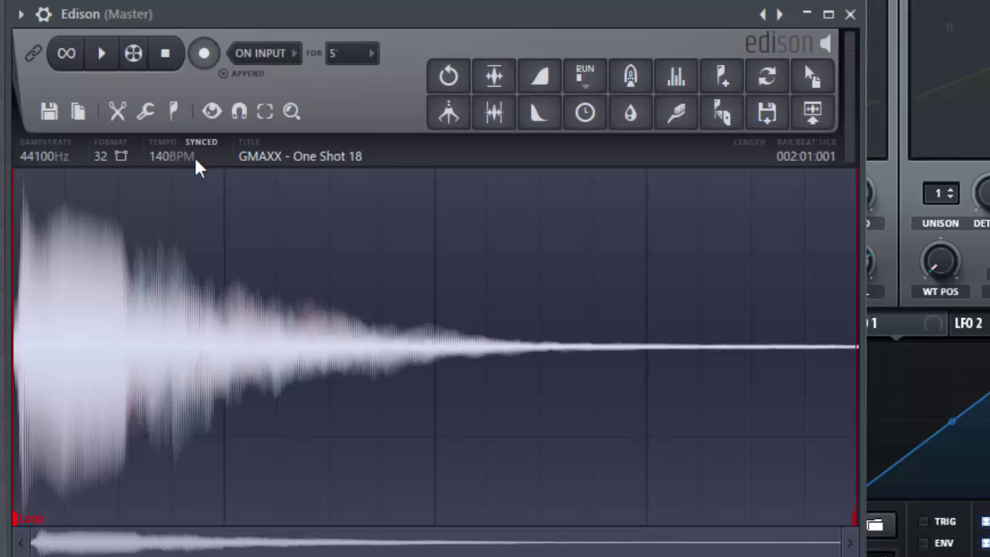
left_click(173, 110)
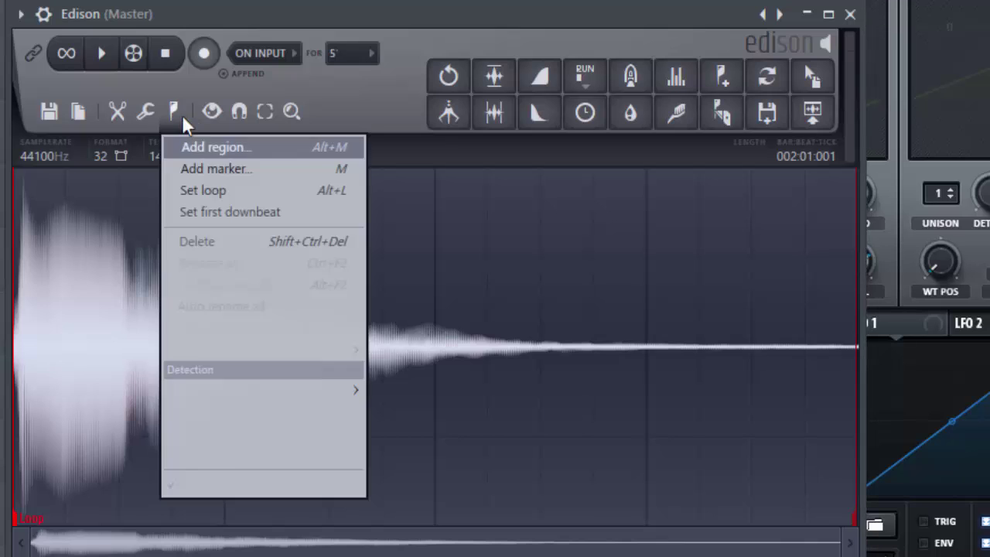
left_click(300, 434)
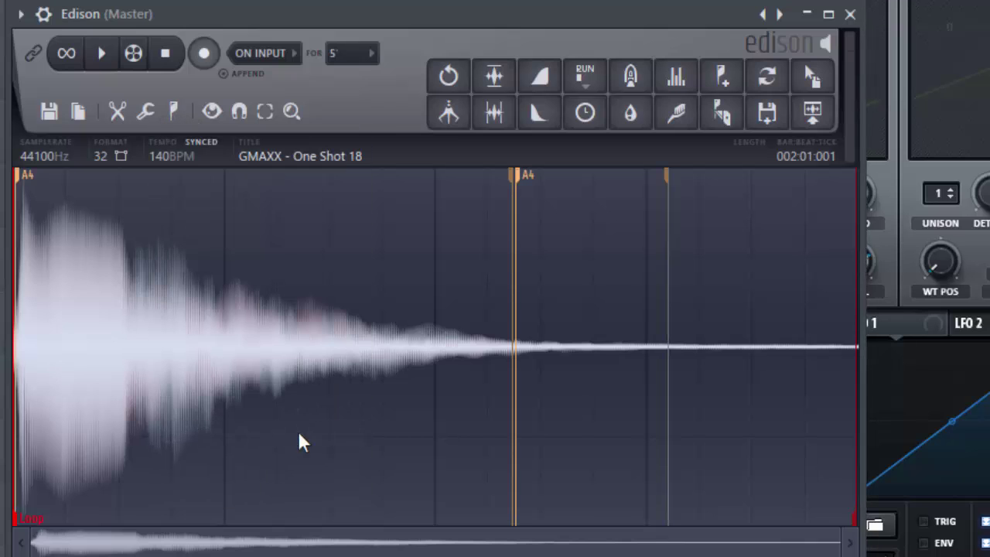
left_click(850, 16)
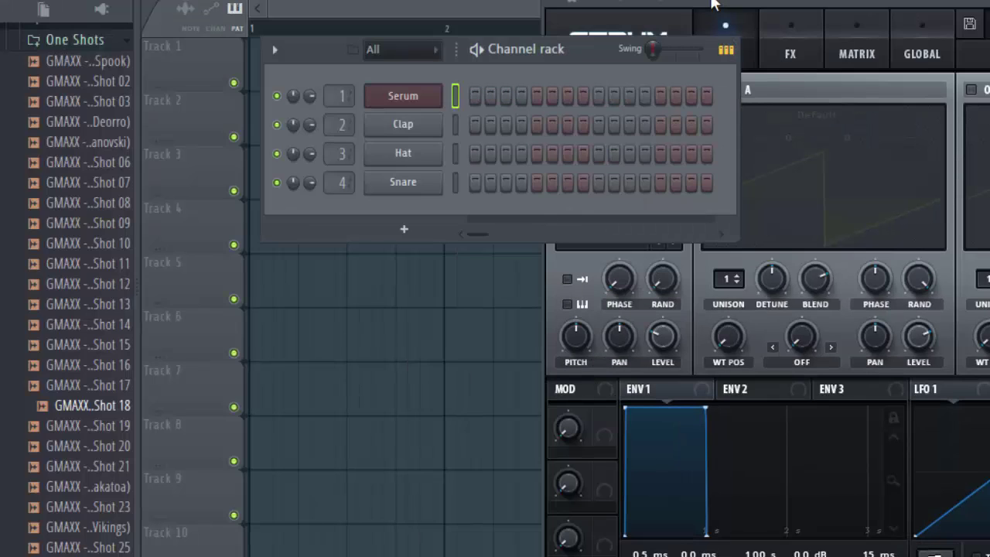
Load GMAXX - One Shot 18 into Serum's noise oscillator and raise the noise level
left_click(704, 4)
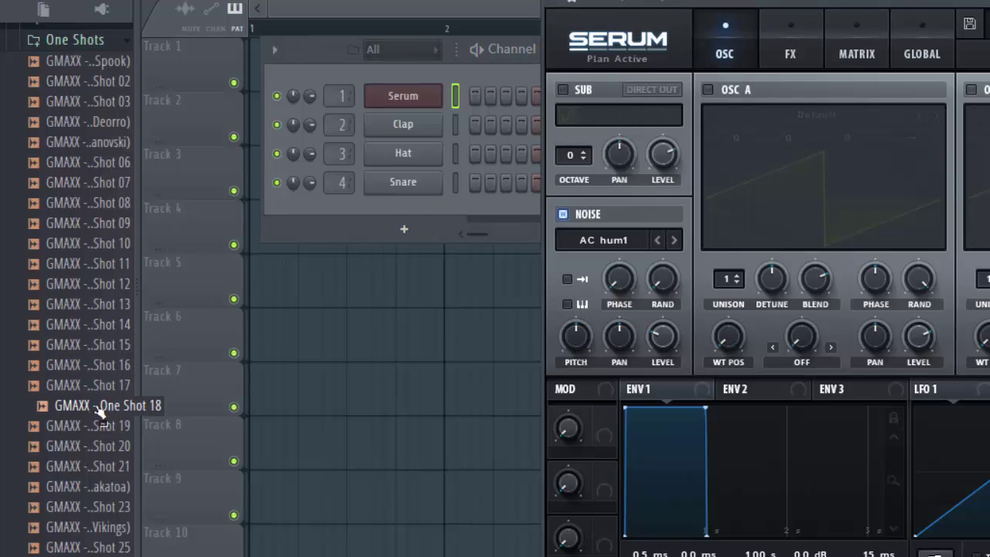
left_click_drag(99, 406, 611, 241)
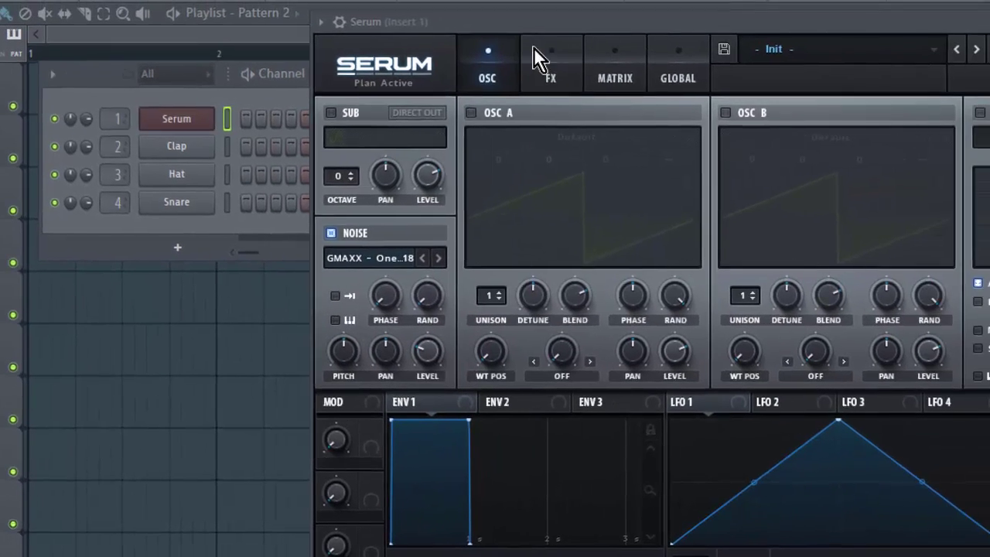
left_click_drag(485, 19, 393, 12)
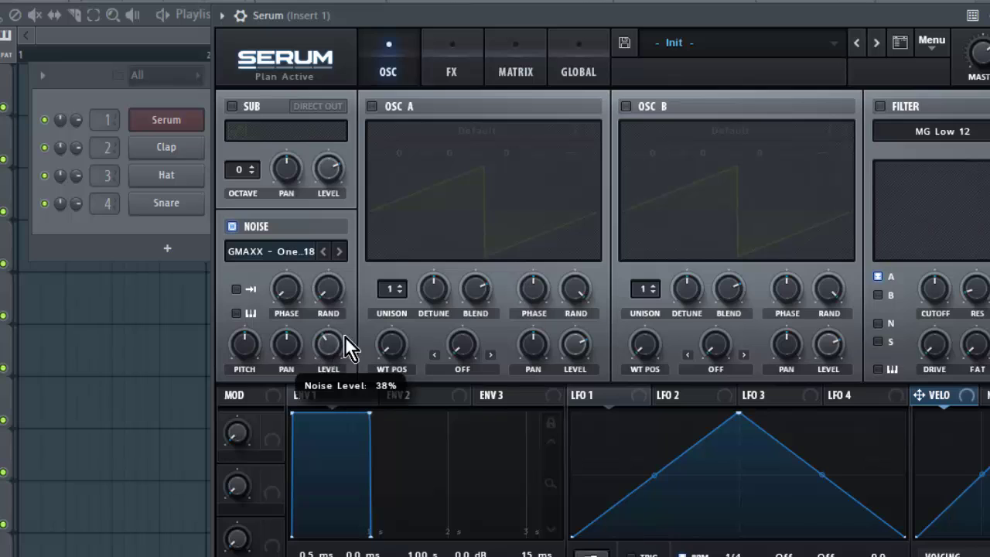
left_click_drag(356, 335, 374, 328)
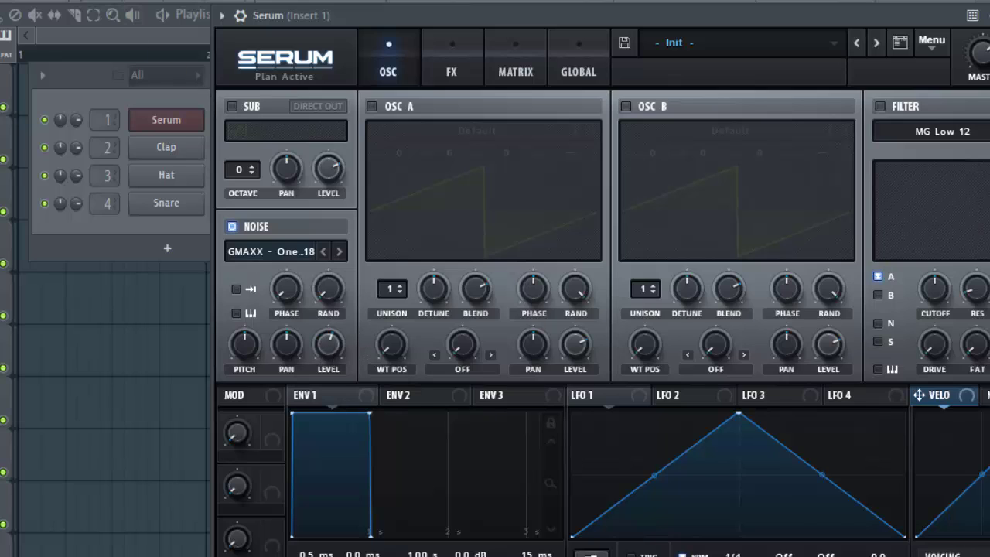
Play the Serum note pattern and turn on keyboard pitch tracking for the noise oscillator
key("F6")
key("space")
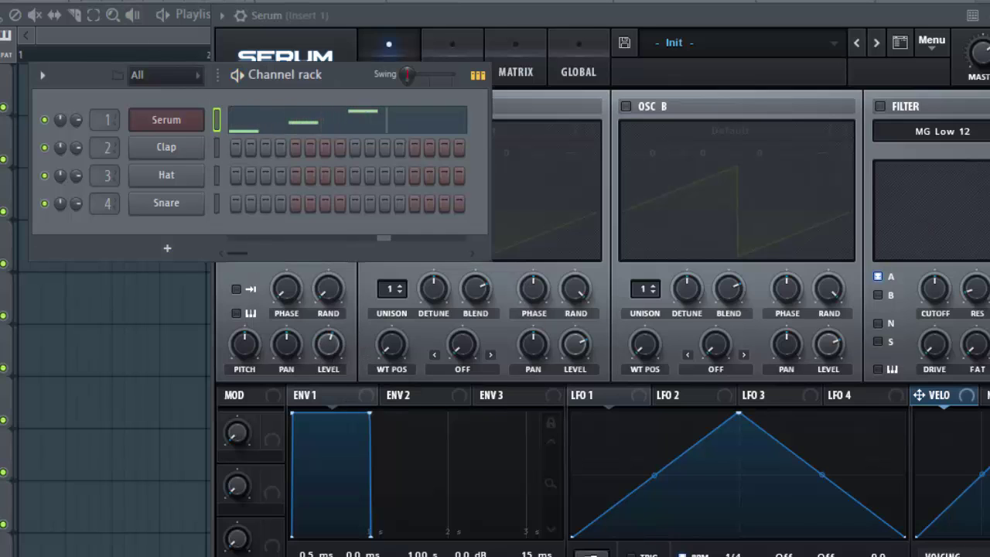
left_click(373, 14)
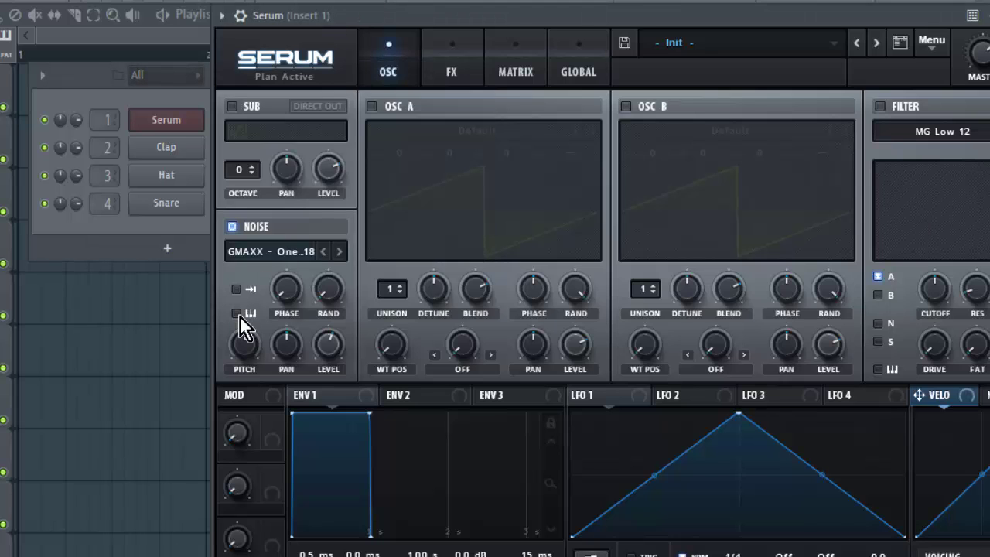
left_click(240, 315)
Raise the noise oscillator's pitch, using the default saw of oscillator A only as a temporary reference
left_click_drag(444, 24, 590, 80)
left_click(521, 164)
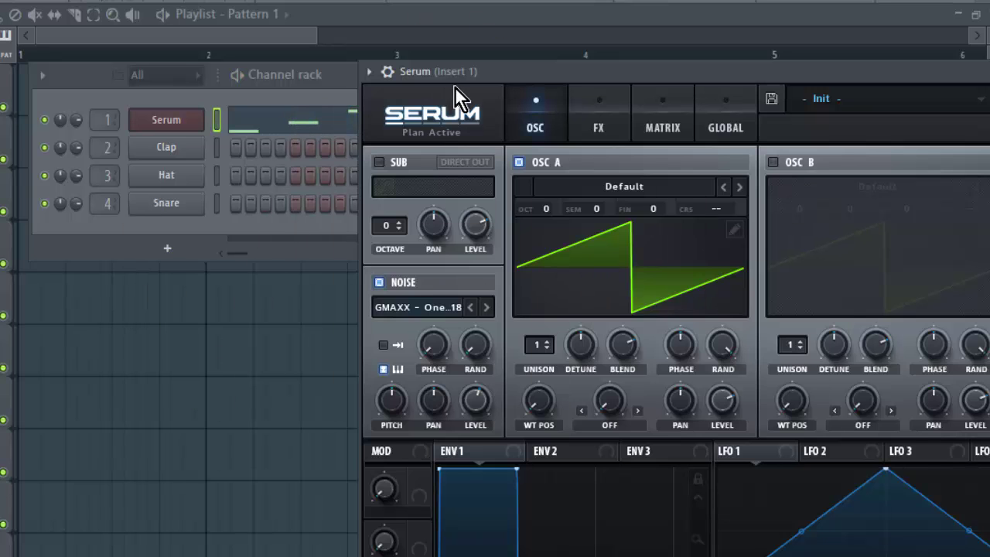
left_click_drag(455, 86, 288, 30)
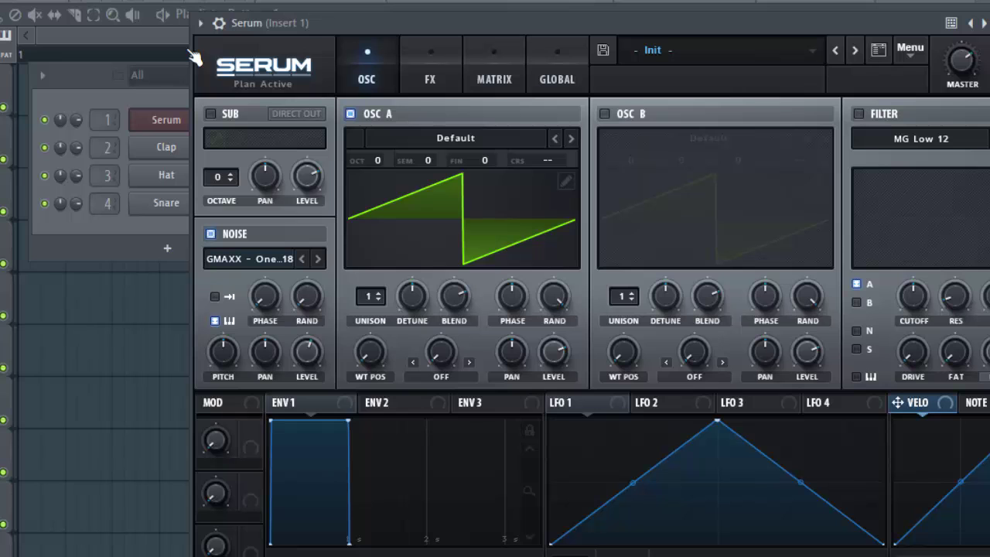
scroll(235, 340, "up", 2)
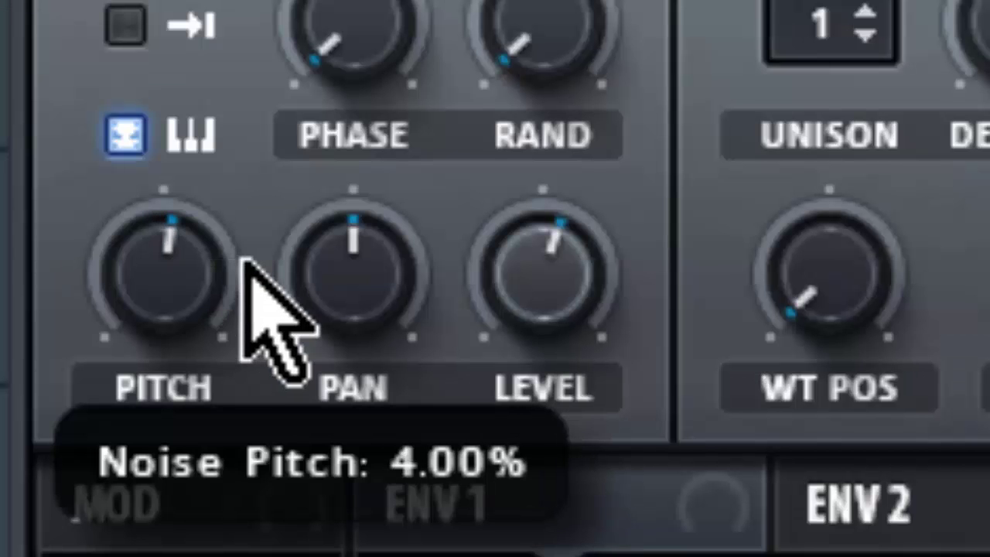
left_click_drag(242, 260, 309, 245)
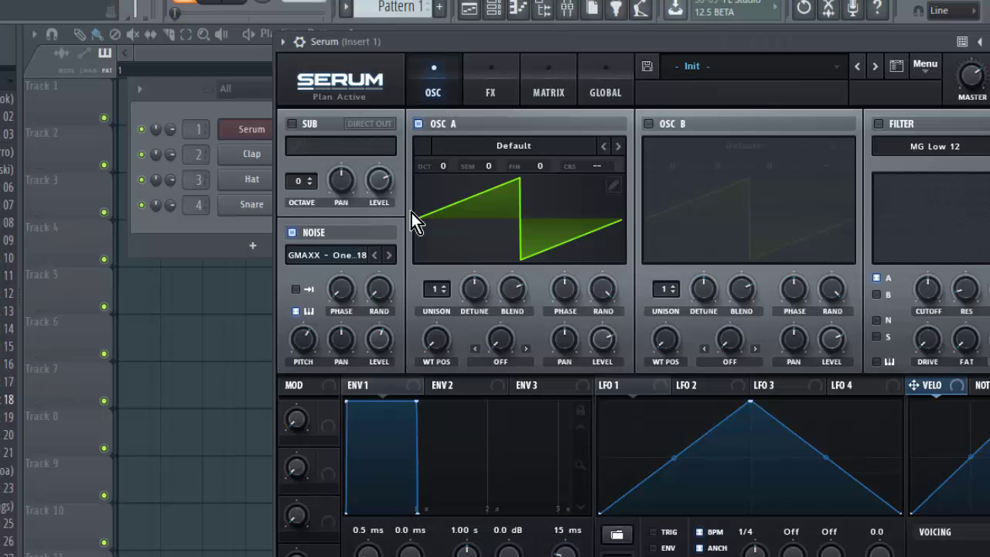
left_click(419, 123)
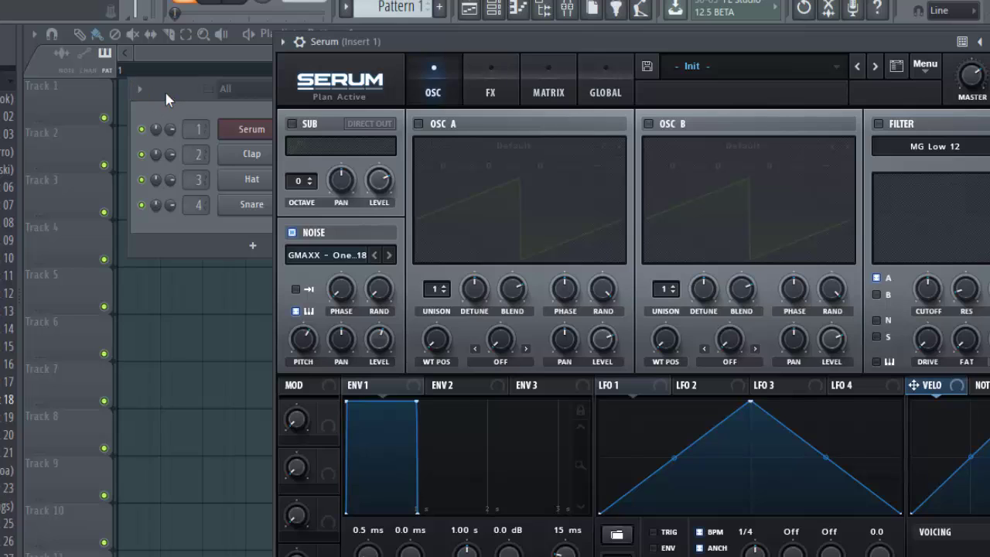
Play Pattern 1 to hear the pitched one-shot on its own, and stop playback
left_click_drag(165, 93, 126, 93)
left_click(216, 0)
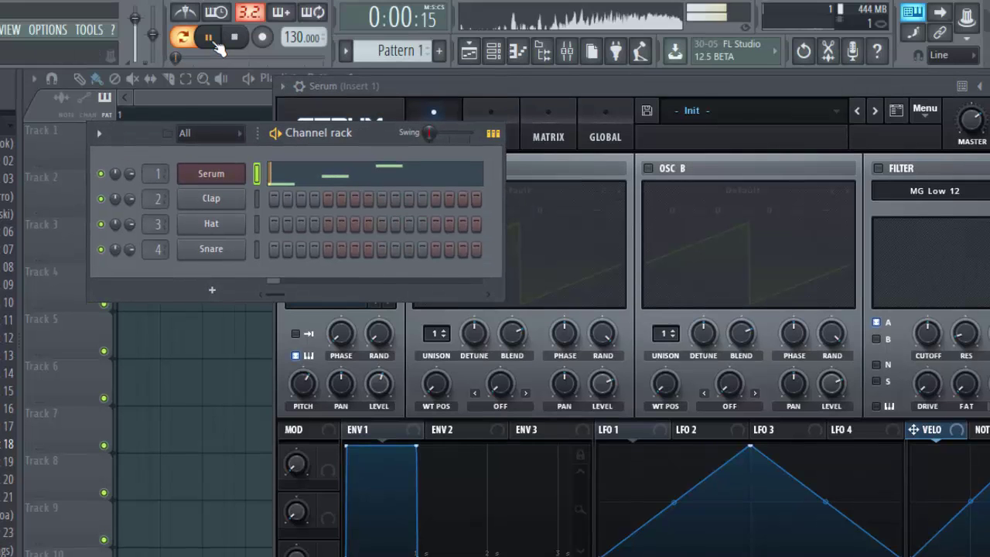
left_click(208, 38)
left_click(427, 82)
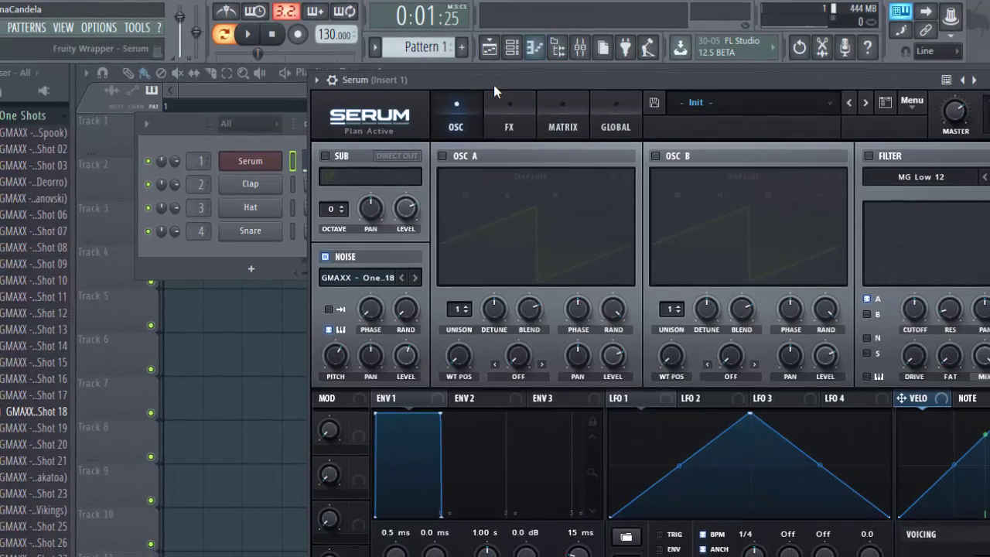
Set the noise level to 76% and shape envelope 1 with a sustain of -oo dB and an attack of 2.4 ms
left_click_drag(493, 85, 389, 75)
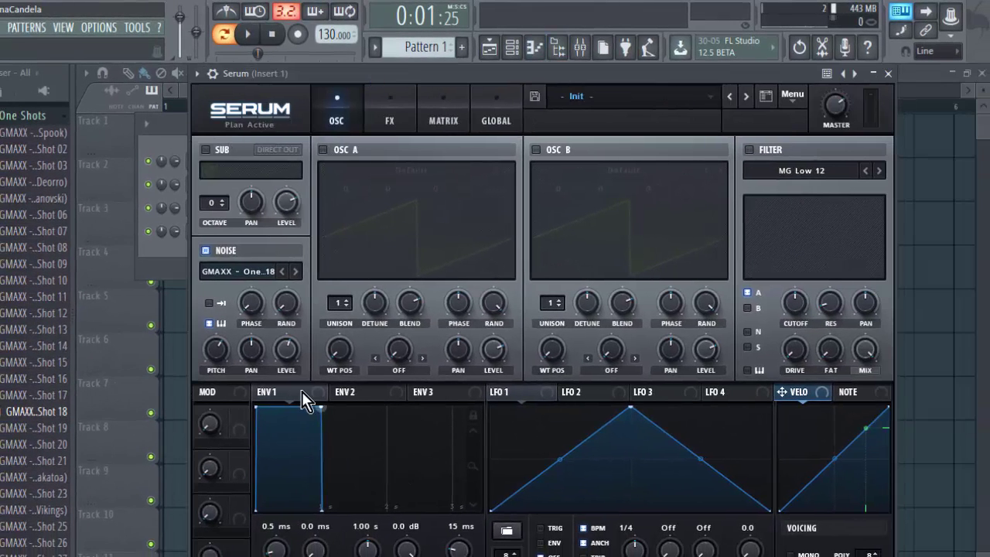
left_click_drag(288, 350, 321, 340)
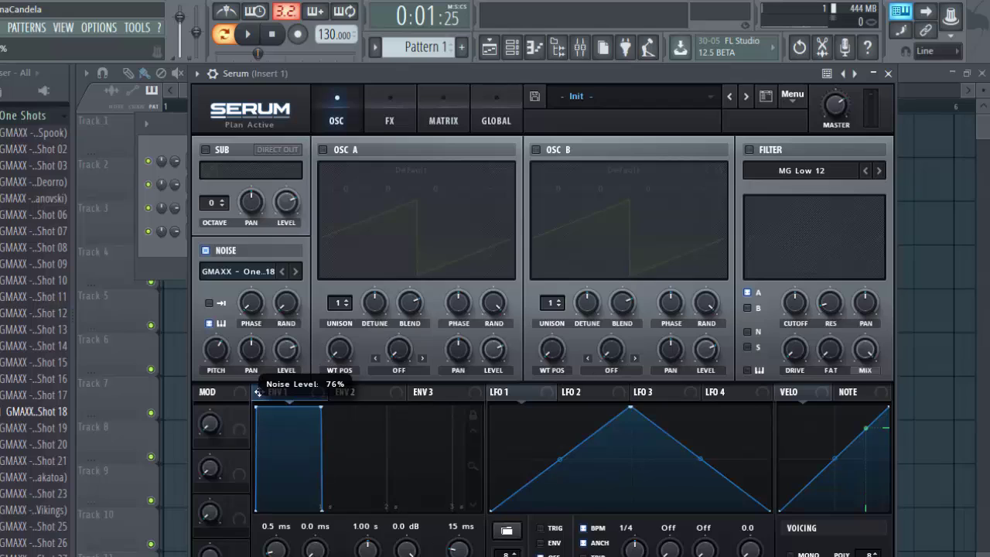
left_click_drag(321, 407, 321, 510)
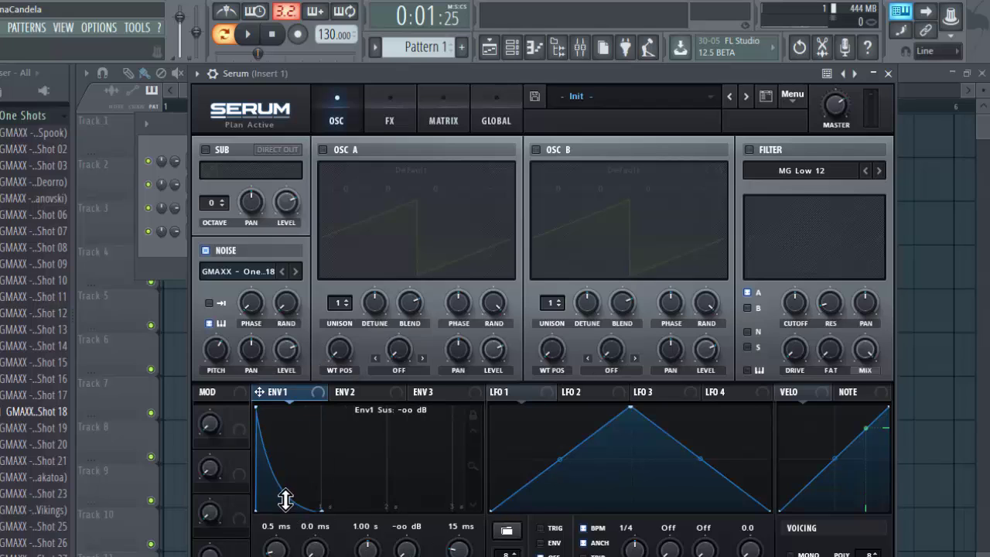
scroll(290, 549, "up", 2)
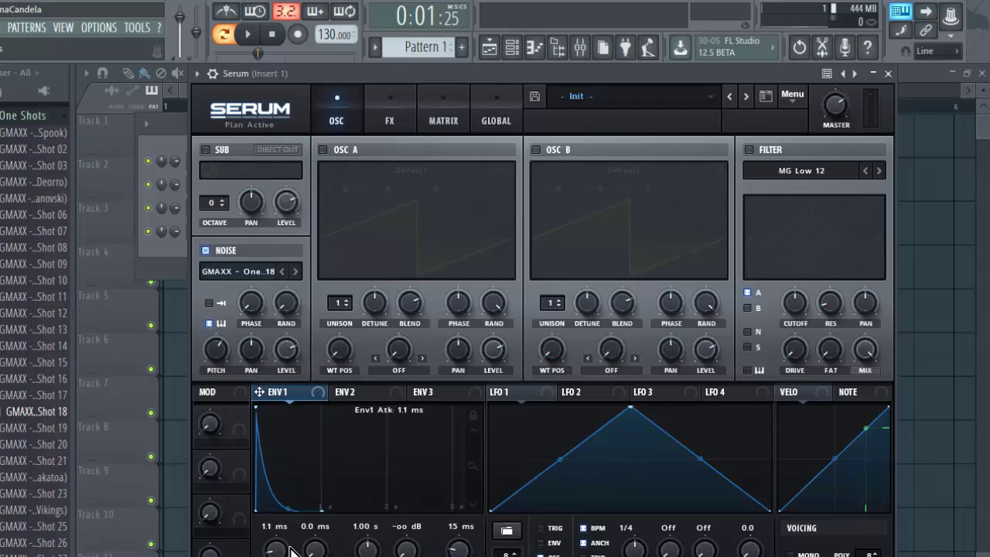
scroll(290, 549, "up", 2)
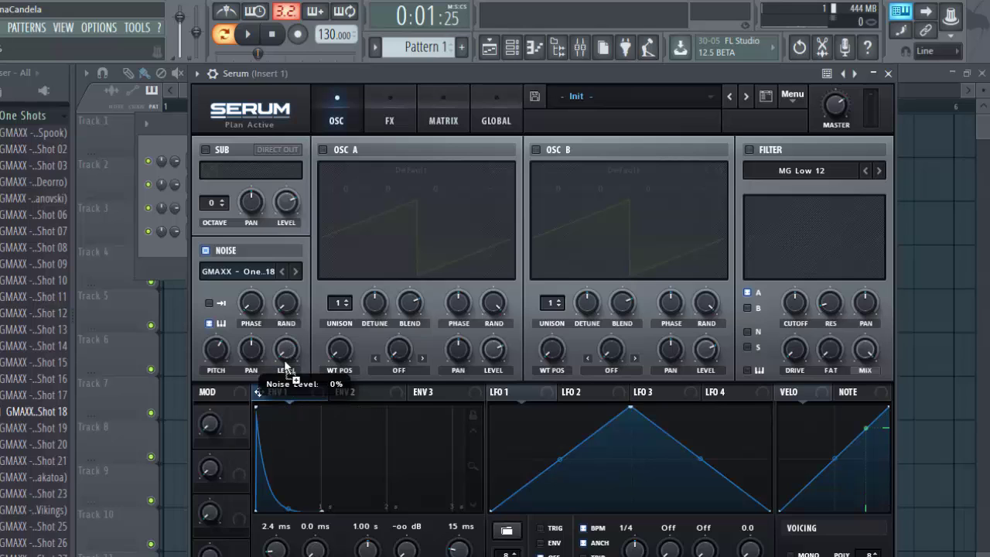
Assign envelope 1 to modulate the noise level from a base of 0%, and play the pattern
left_click_drag(259, 392, 267, 357)
key("space")
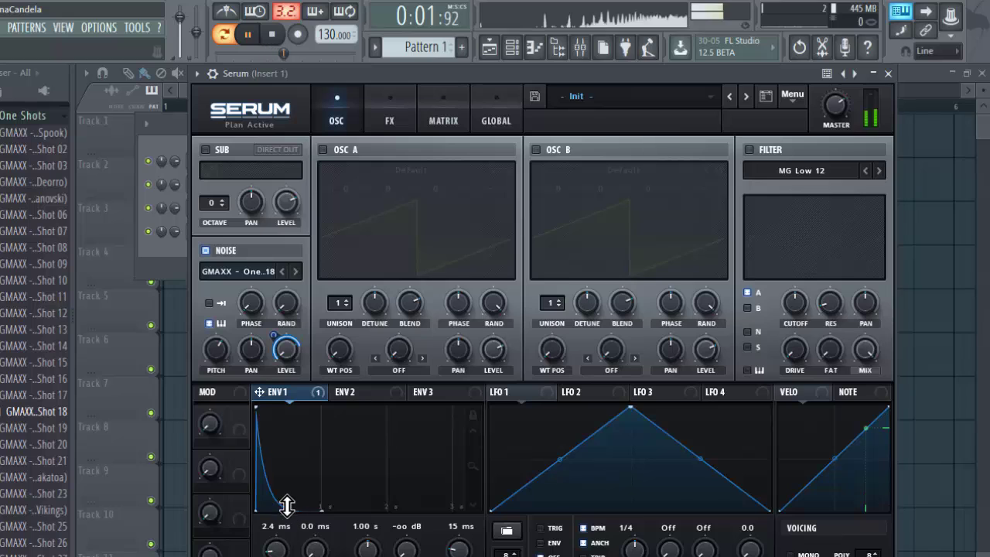
Route the noise through the MG Low 12 filter, set envelope 2's sustain to 0% and modulate the cutoff with it, and audition the pattern
left_click(273, 35)
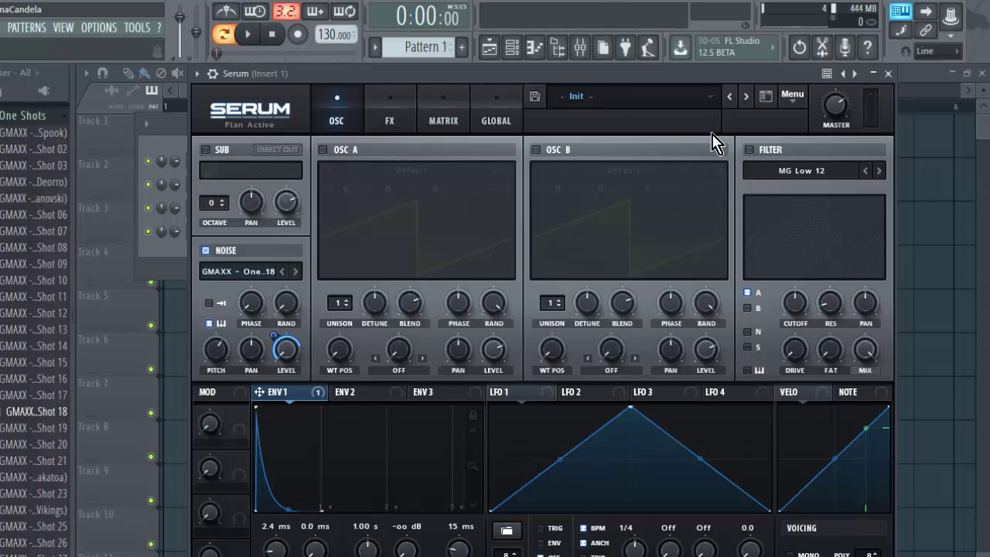
left_click(749, 150)
left_click(345, 392)
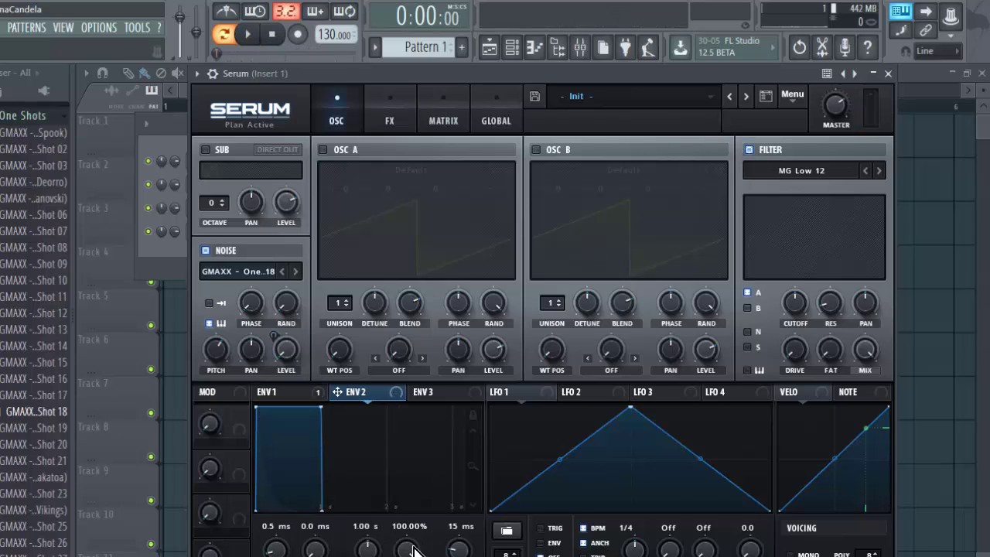
left_click_drag(398, 526, 261, 525)
left_click_drag(393, 399, 794, 302)
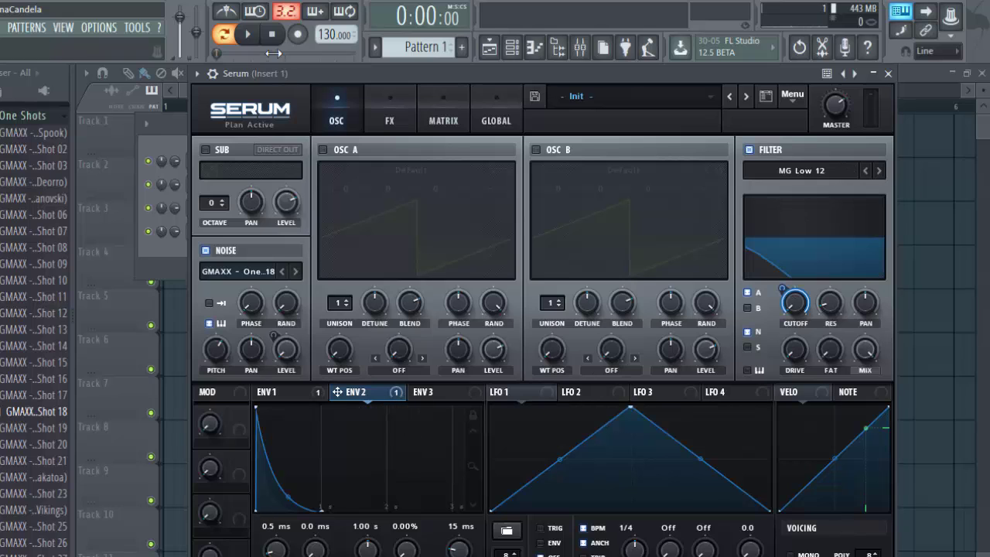
left_click(247, 34)
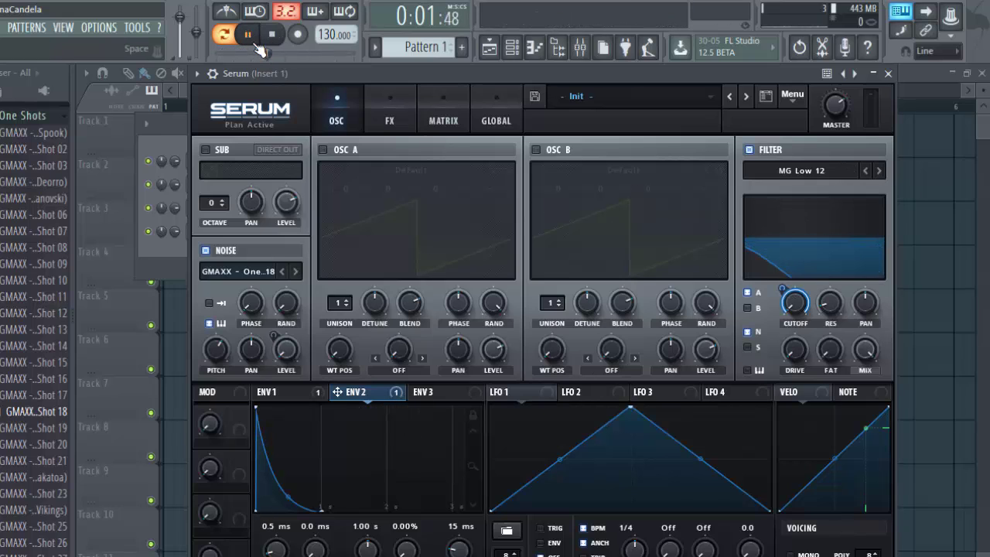
left_click(249, 35)
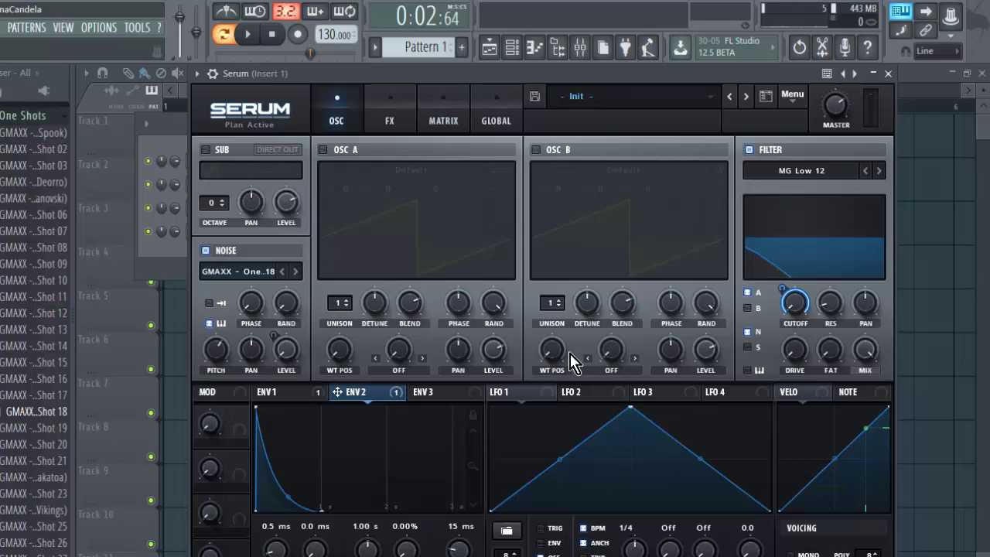
Build an effects chain of Tube distortion, MG Low 6 filter with envelope 2 on its cutoff, Hall reverb and EQ, and audition it
left_click(390, 109)
left_click(222, 174)
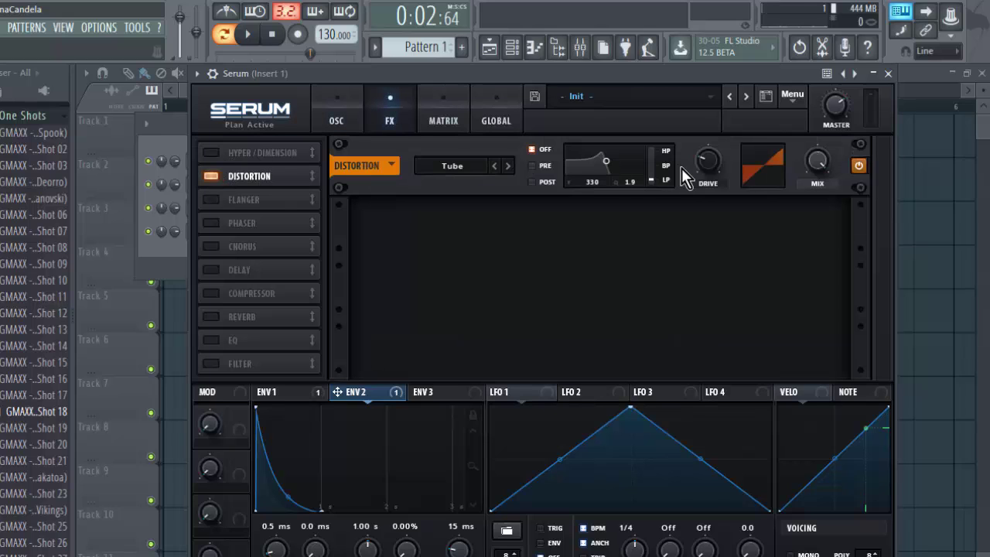
left_click_drag(260, 185, 260, 151)
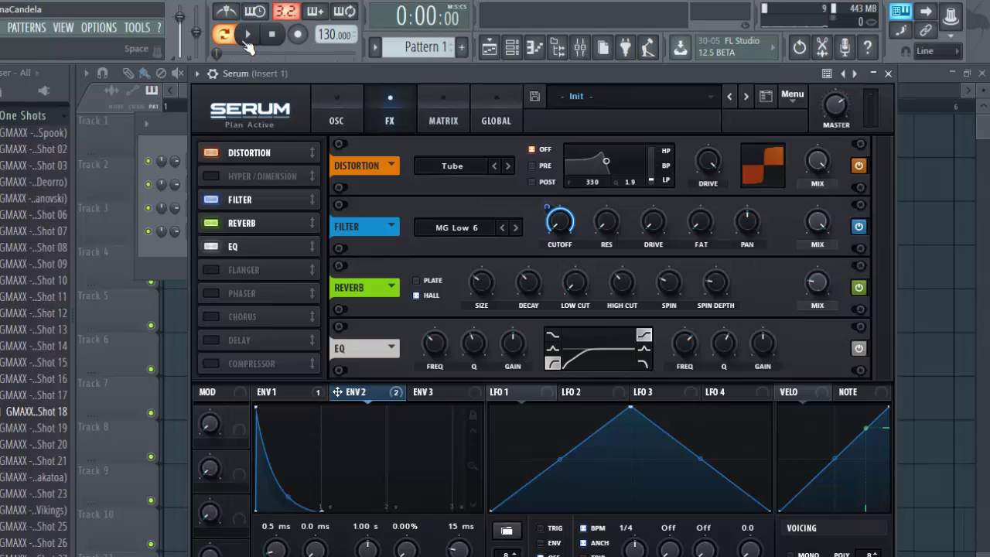
left_click(247, 34)
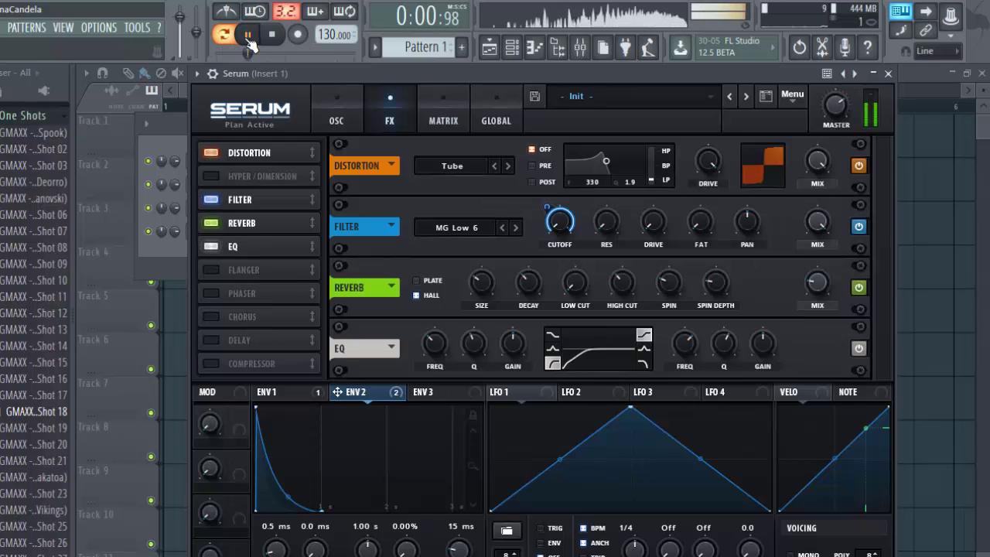
left_click(346, 118)
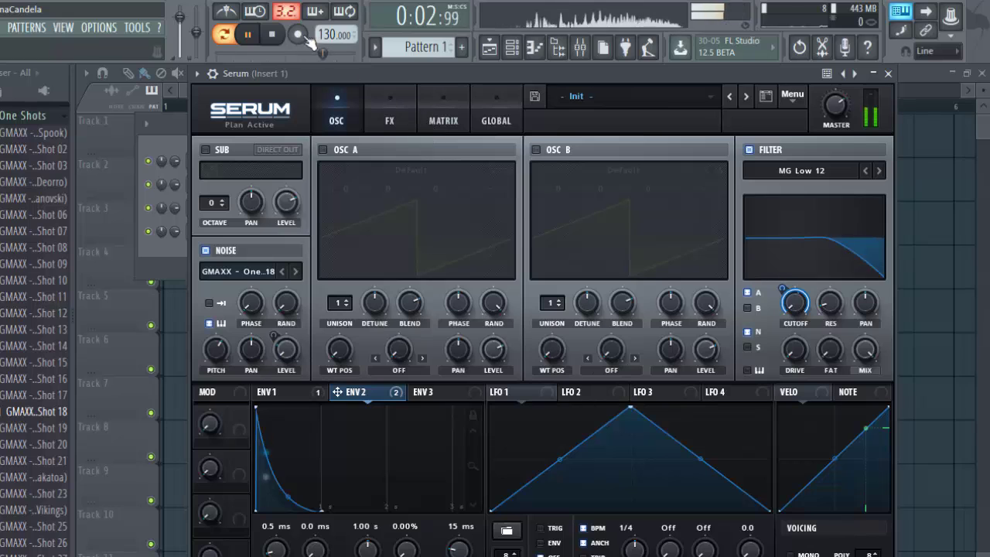
left_click(275, 35)
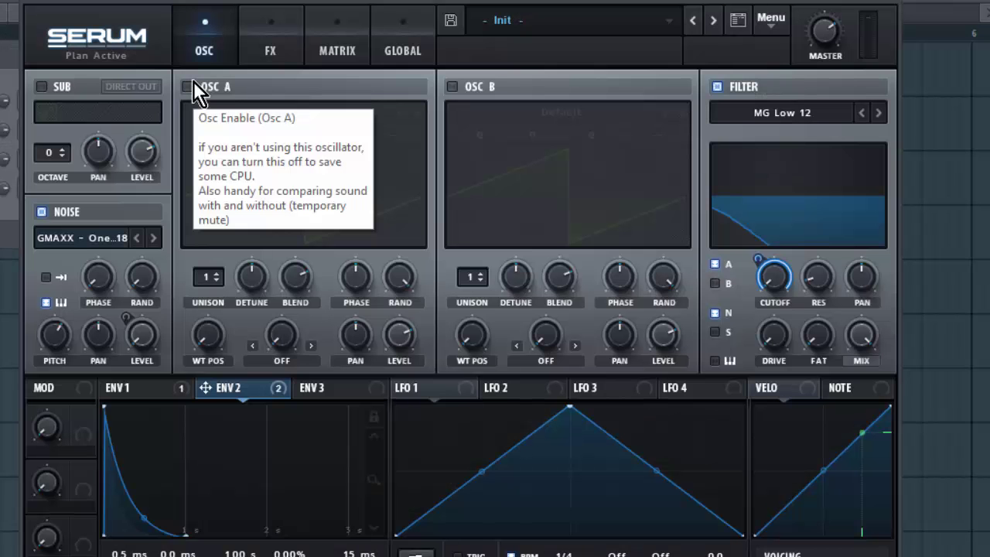
Enable oscillator A with the Default wavetable, set its unison to 4 voices and lower its detune
left_click(186, 85)
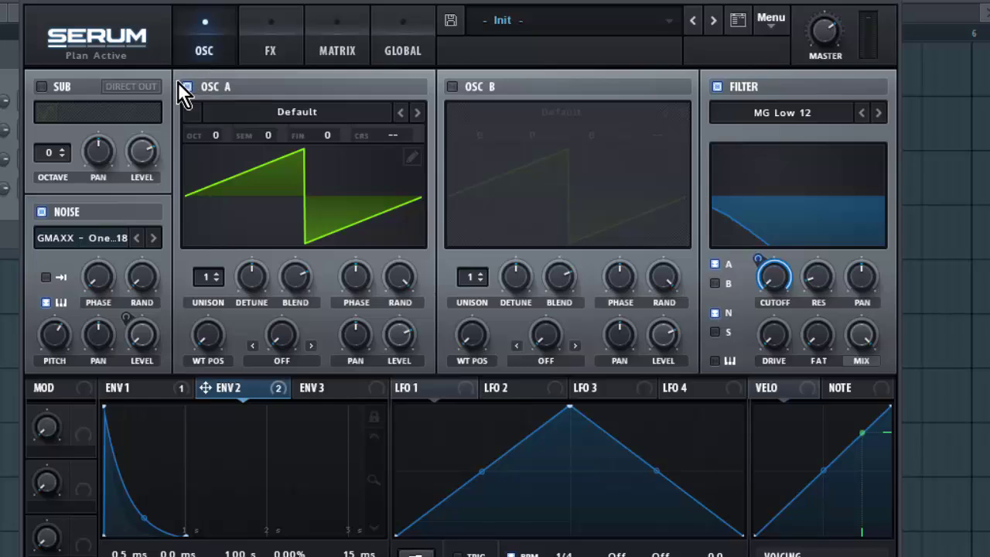
scroll(218, 274, "up", 3)
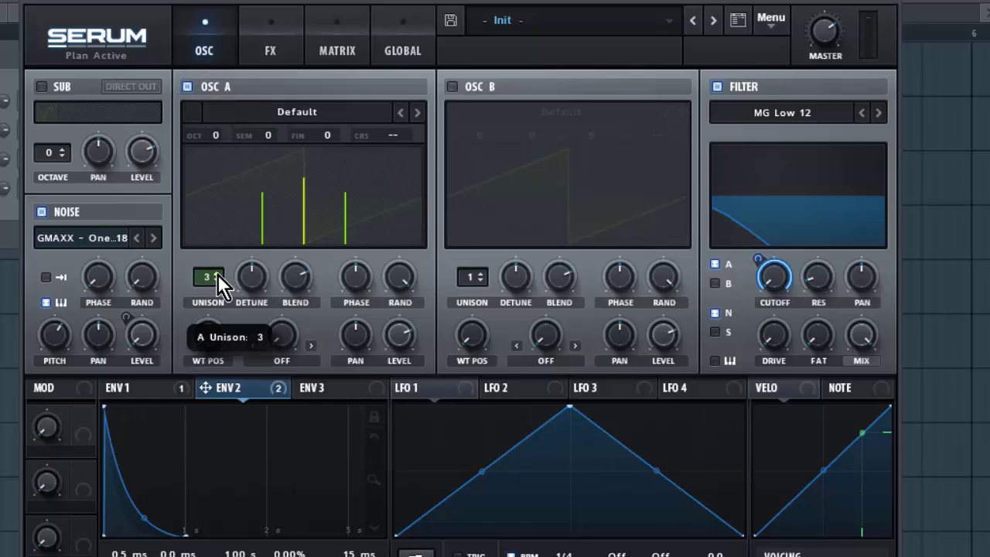
left_click_drag(252, 276, 281, 288)
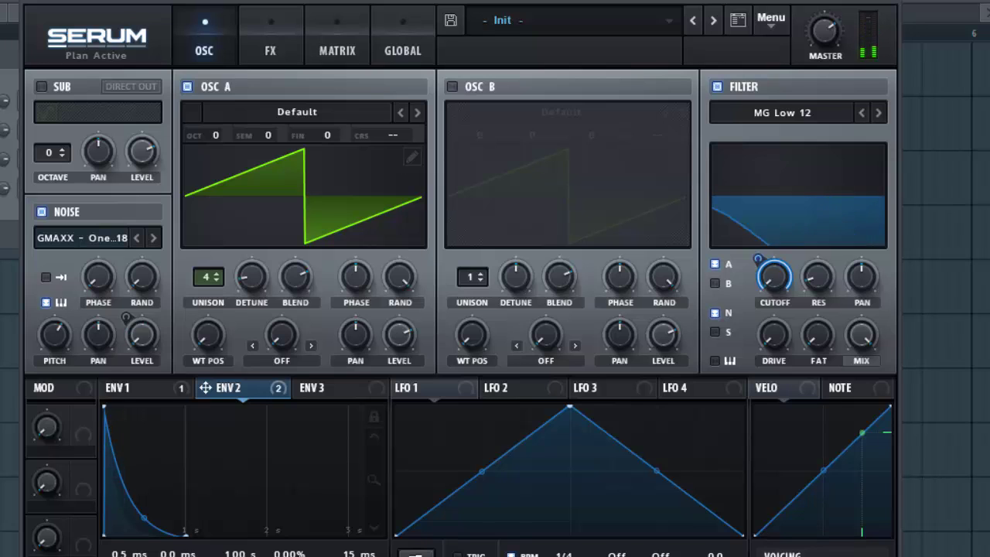
Enable oscillator B with the SawRounded wavetable, set its unison to 2 voices and lower its detune
left_click(452, 87)
left_click(630, 114)
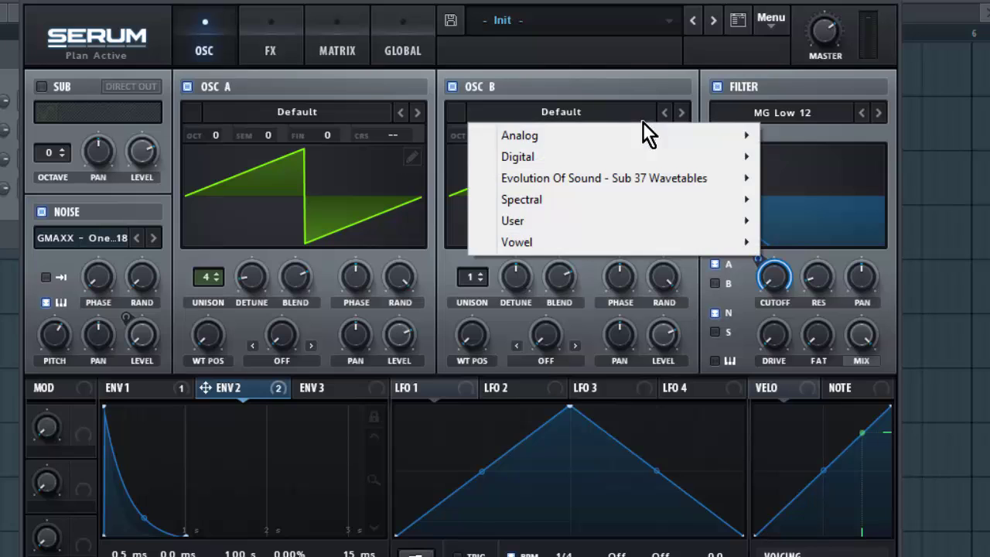
mouse_move(599, 145)
left_click(404, 170)
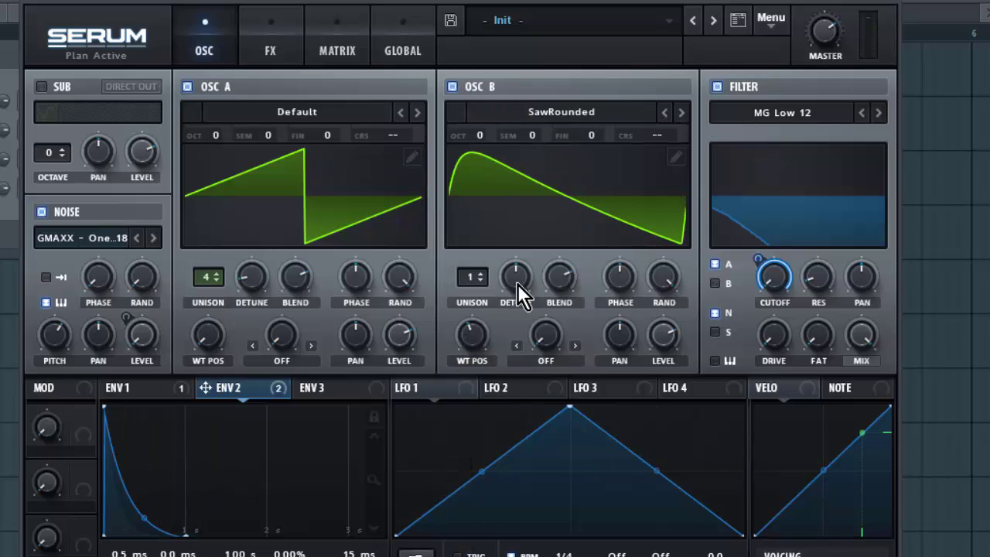
left_click(480, 273)
left_click_drag(516, 276, 503, 331)
Try the digital FFT_Add_2nds wavetable in oscillator B at wavetable position 44
left_click(581, 109)
mouse_move(590, 152)
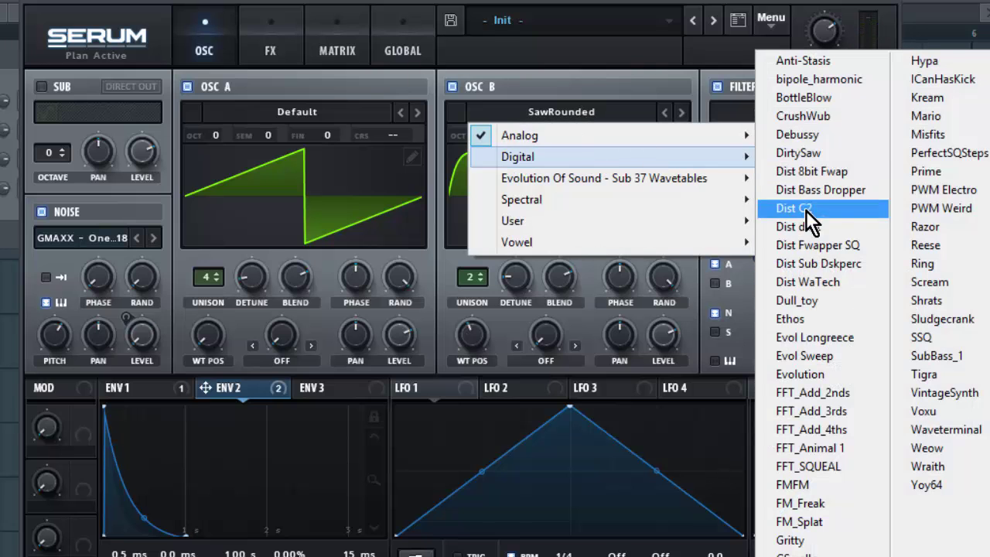
left_click(822, 392)
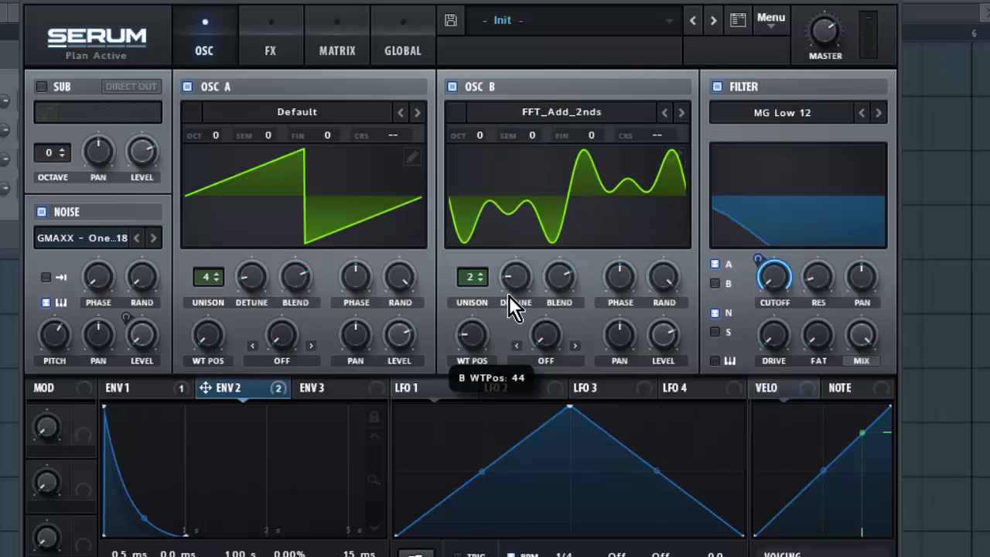
Load the spectral Monster 3 [SL] wavetable into oscillator B, modulate its wavetable position with envelope 1 and set its octave to -2
left_click(633, 112)
mouse_move(549, 198)
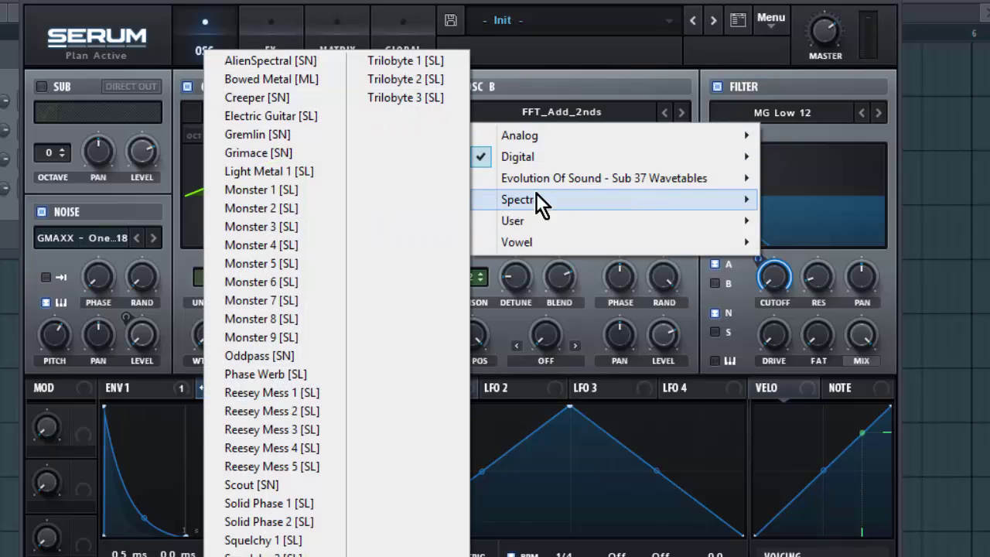
left_click(301, 227)
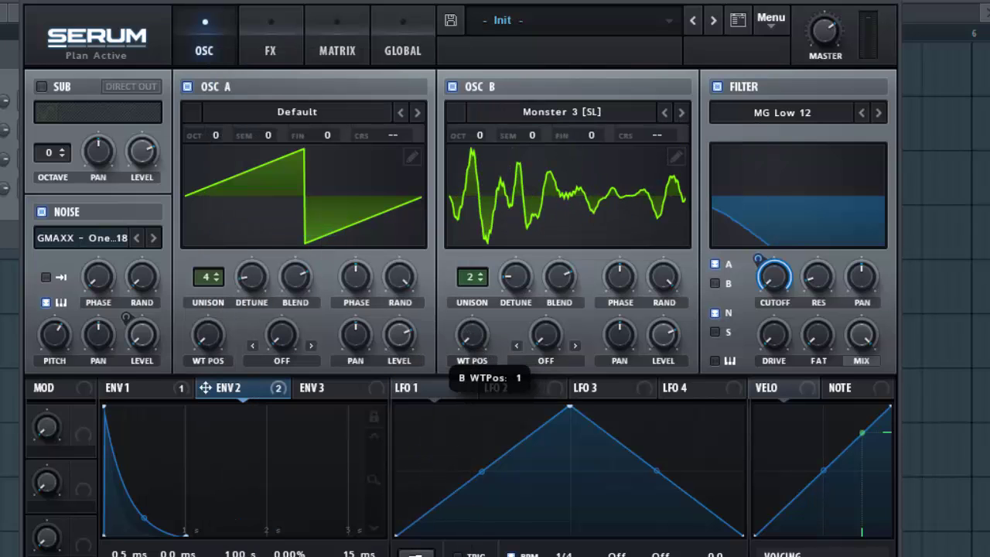
left_click(153, 388)
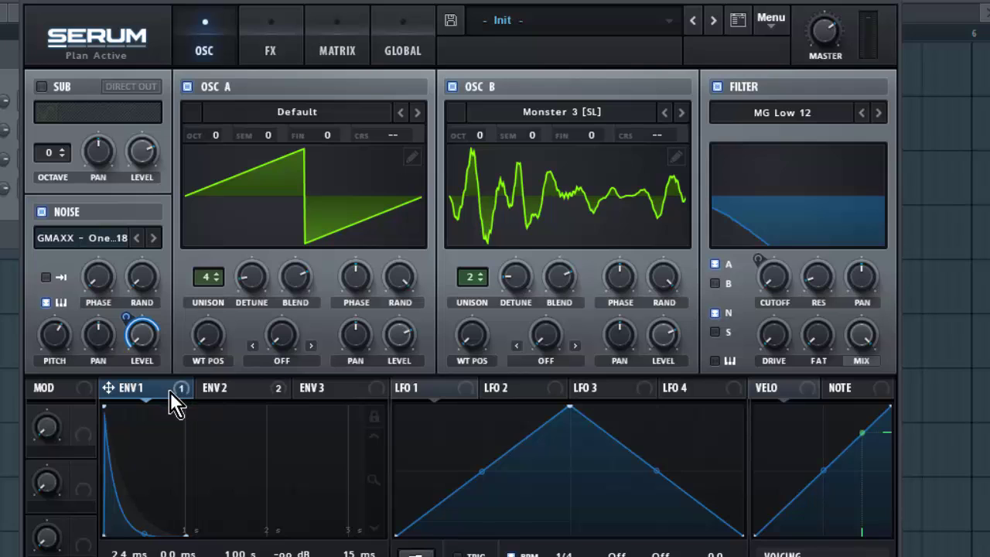
left_click_drag(480, 136, 482, 165)
Enable the sub oscillator at octave -2 with a 32% level, and set oscillator B's warp mode to FM (from A)
left_click(57, 86)
double_click(64, 157)
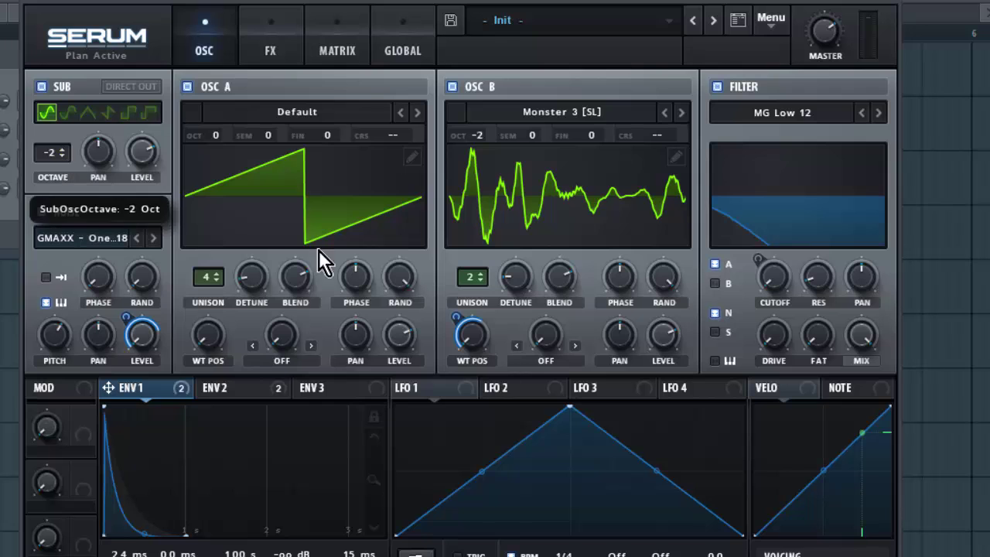
left_click(549, 362)
left_click(603, 503)
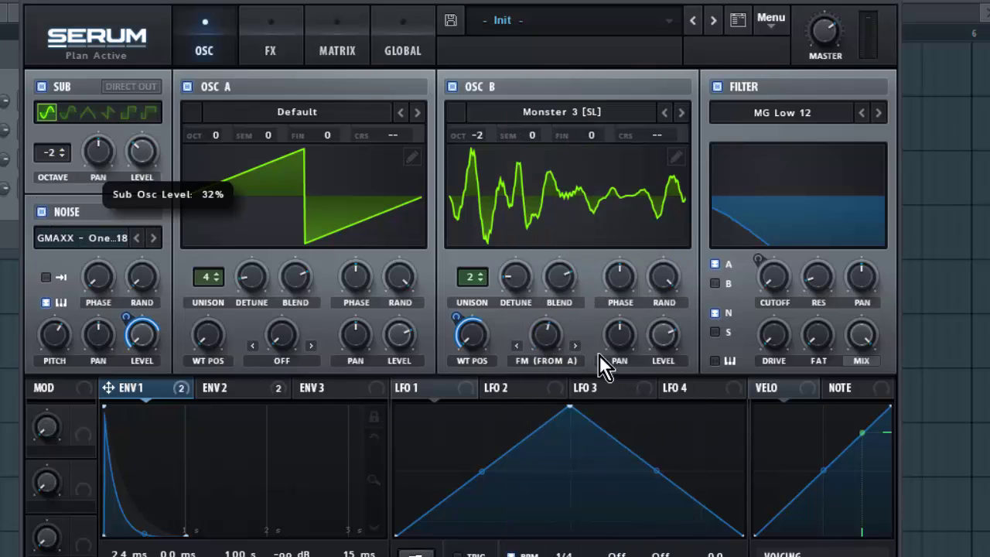
left_click(572, 362)
left_click(568, 551)
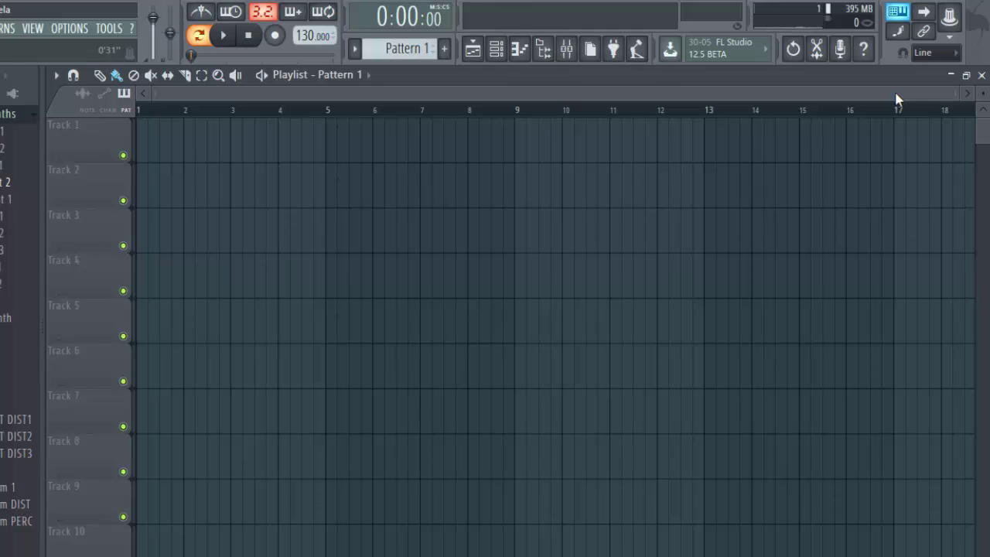
Show the channel rack and replace the Hat channel with Fruity Dance
left_click(495, 48)
right_click(225, 166)
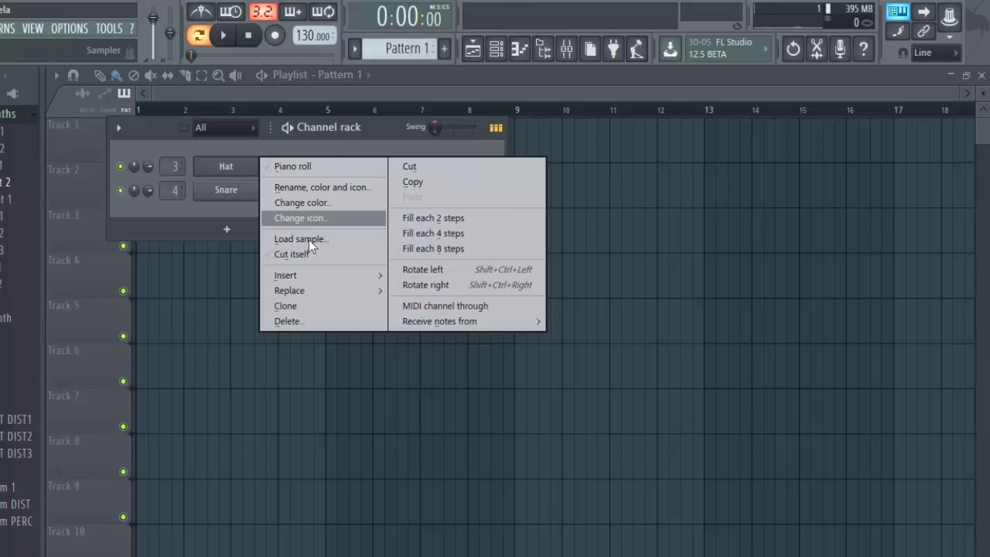
mouse_move(329, 286)
left_click(827, 260)
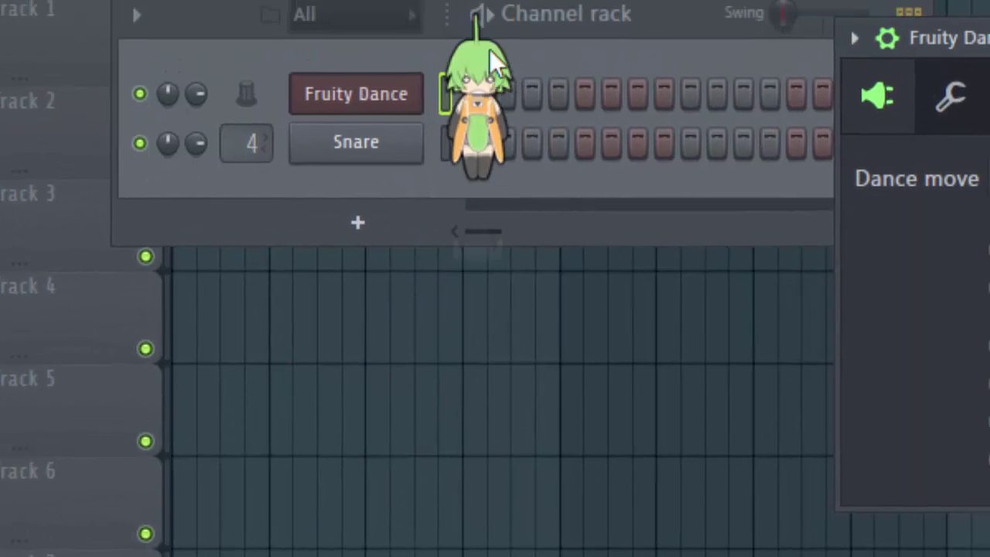